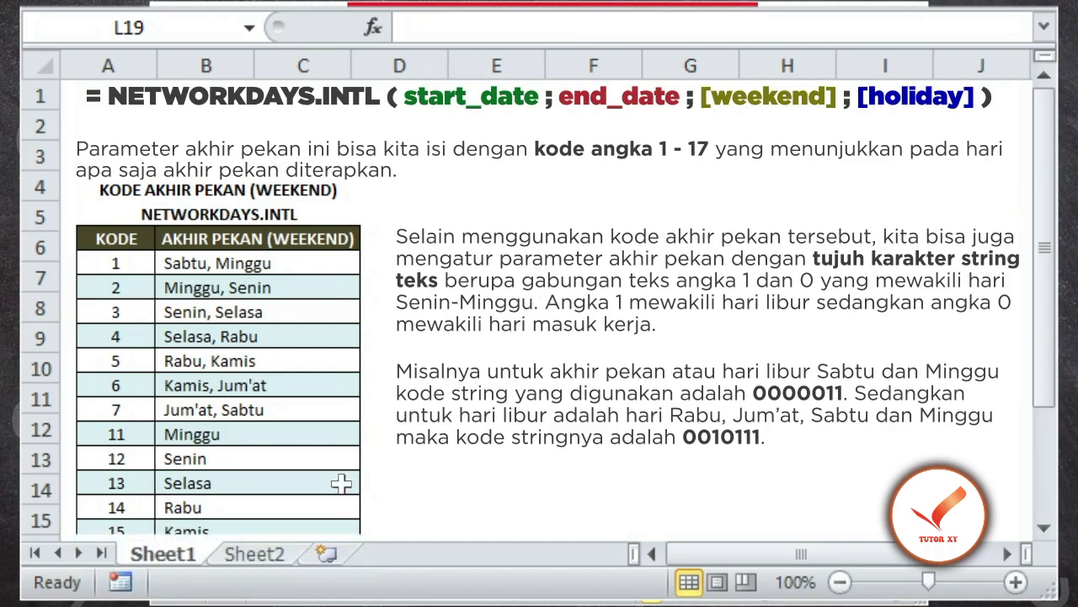
On Sheet2, enter =NETWORKDAYS.INTL(C4;D4) in cell E4 to count the effective working days with the default weekend
left_click(277, 552)
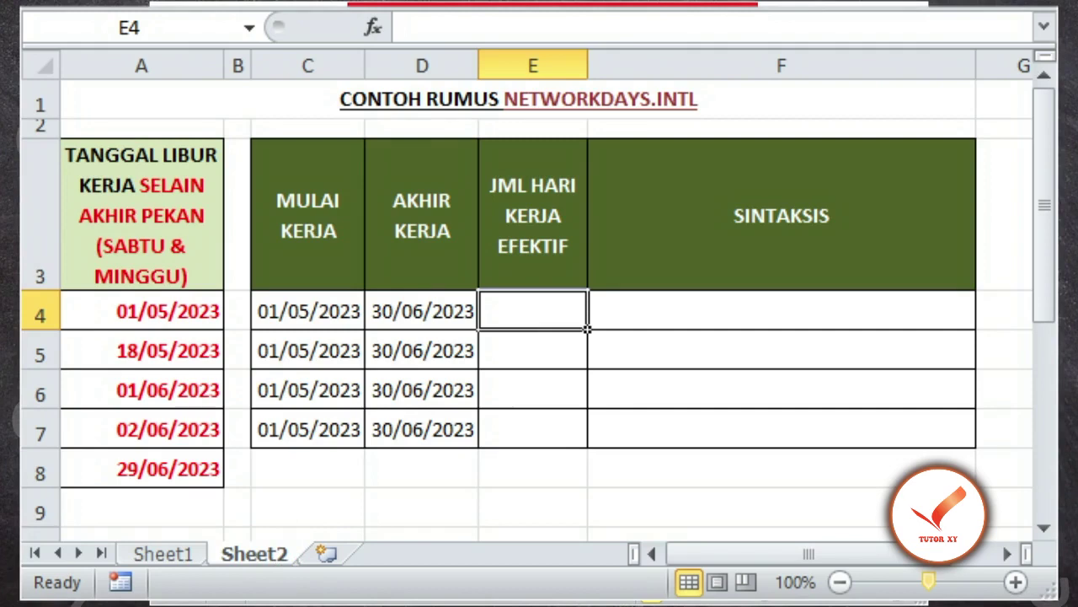
type("=NETWORKDAYS.INTL")
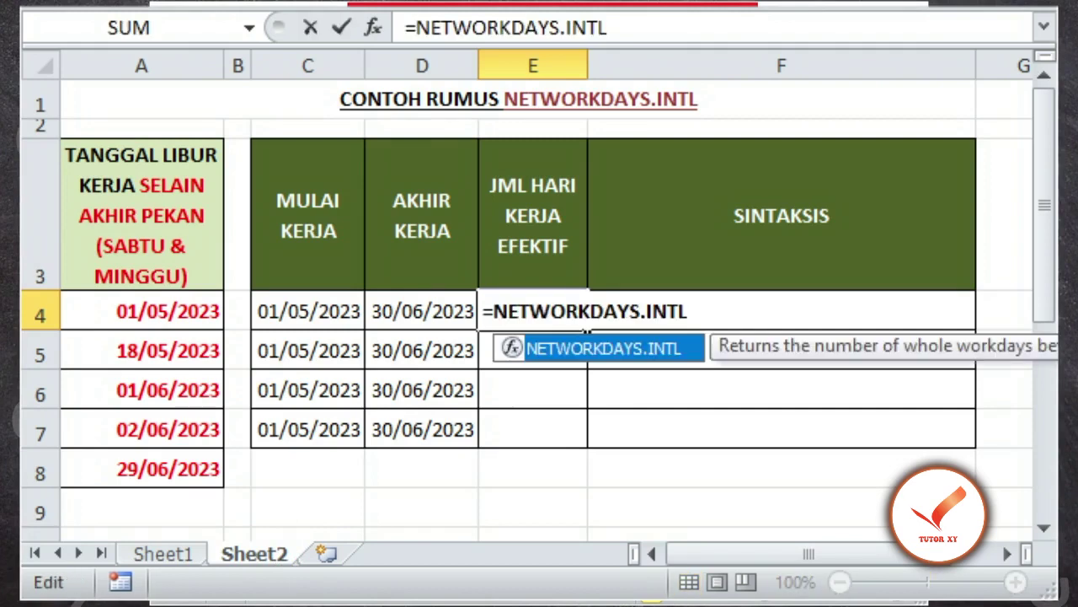
type("(")
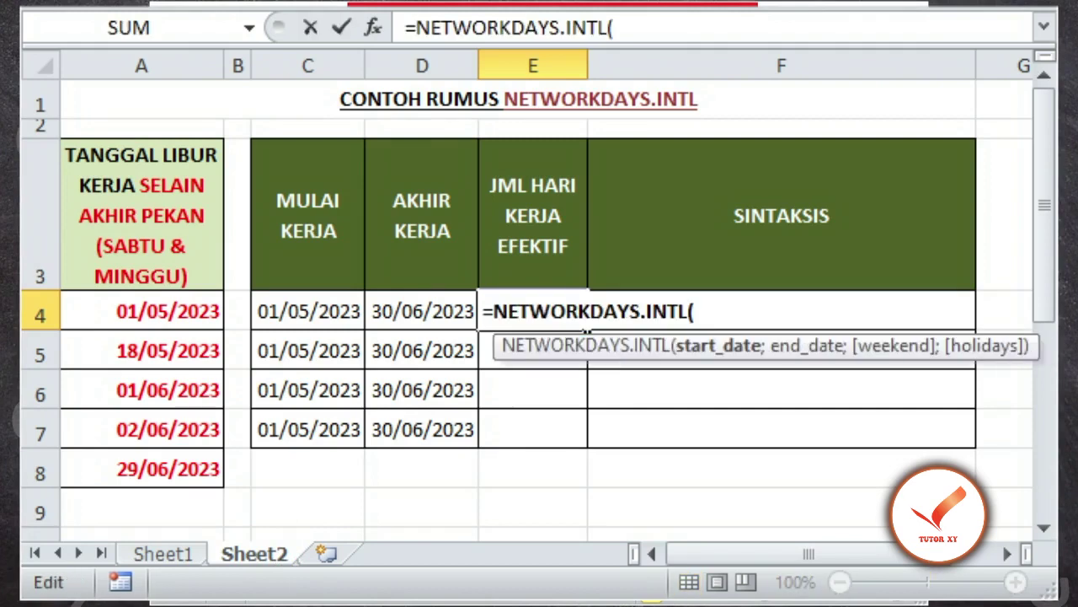
left_click(308, 312)
type(";")
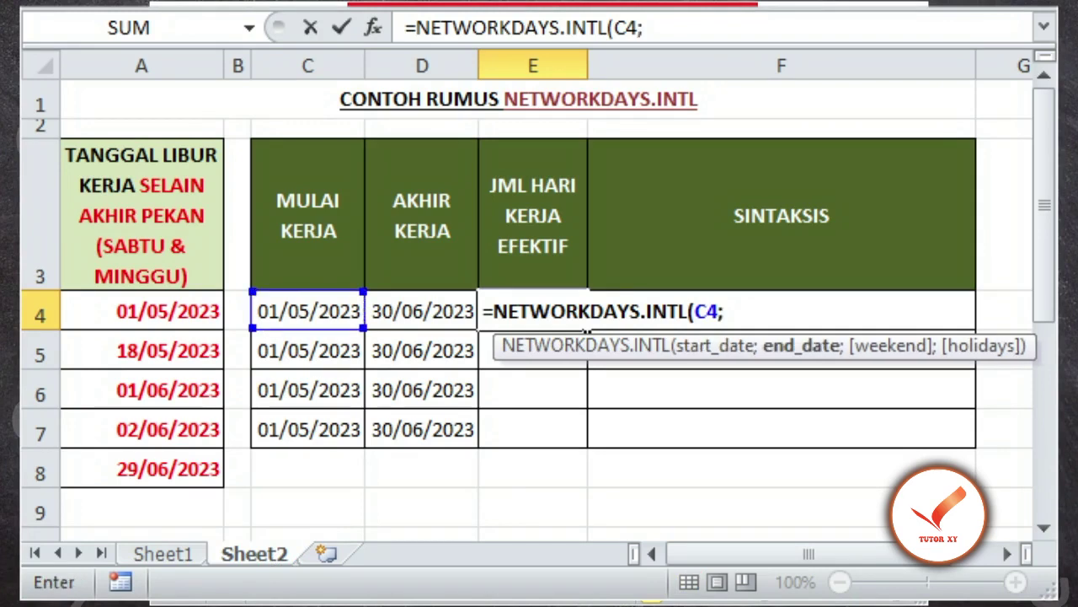
left_click(422, 312)
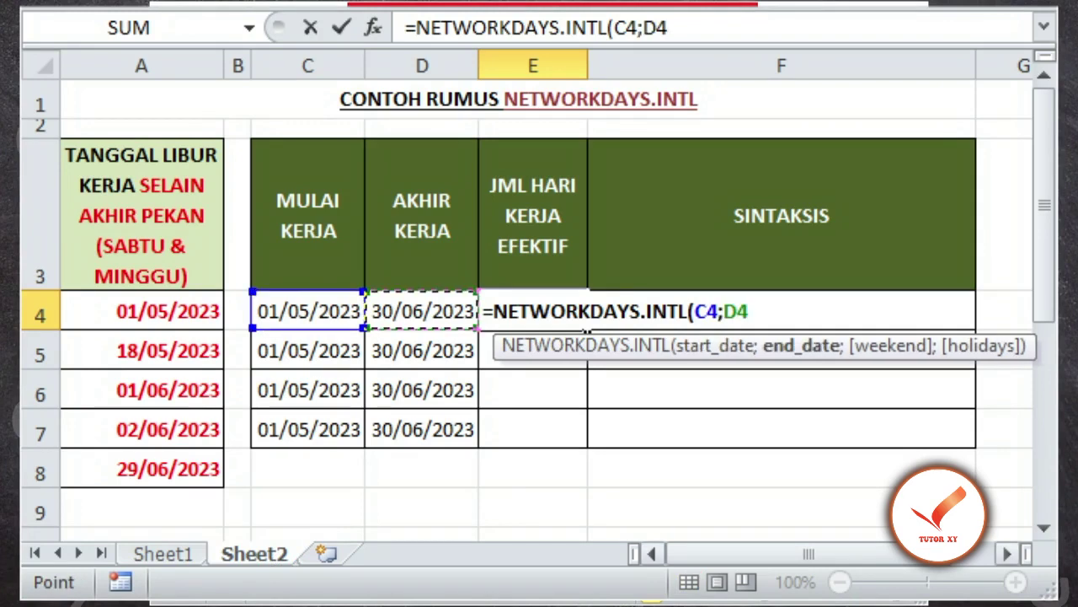
type(")")
key("Return")
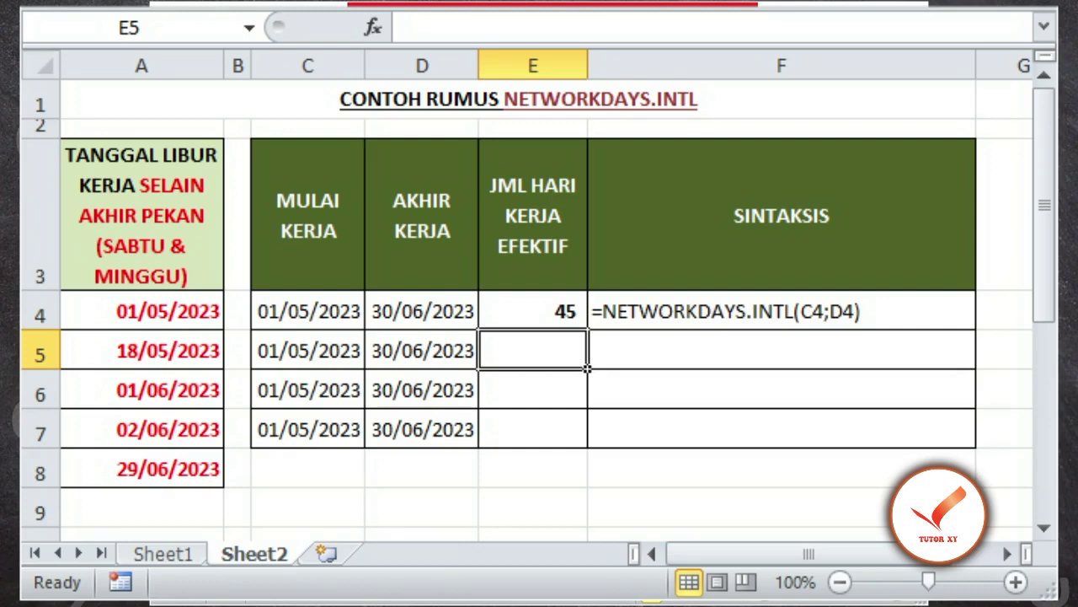
Enter =NETWORKDAYS.INTL(C5;D5;11) in cell E5 to count working days with only Sunday as the weekend
type("=")
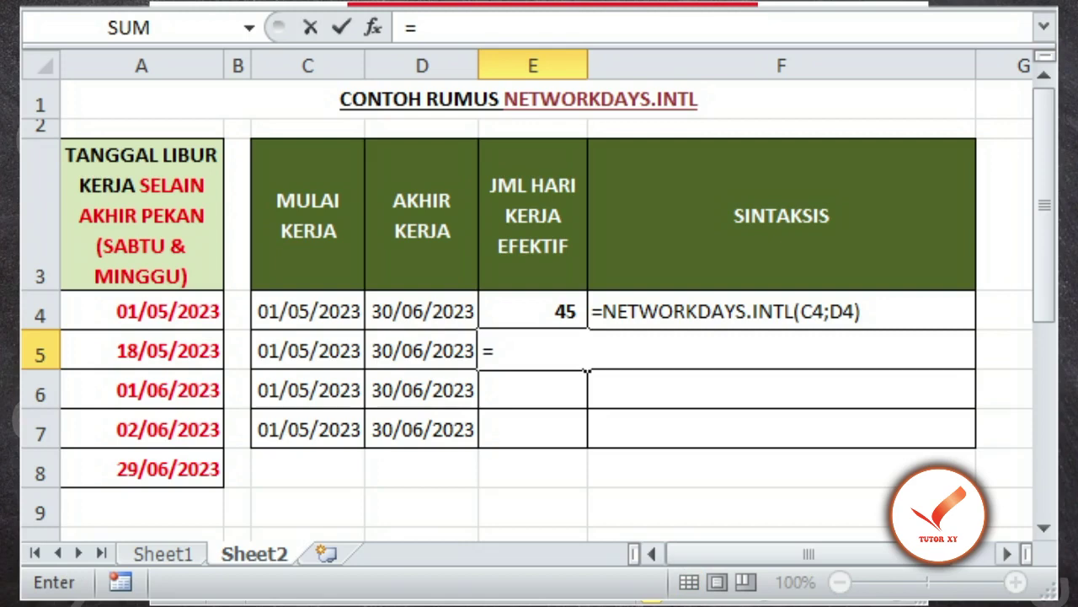
type("NETWORKDAYS.INTL")
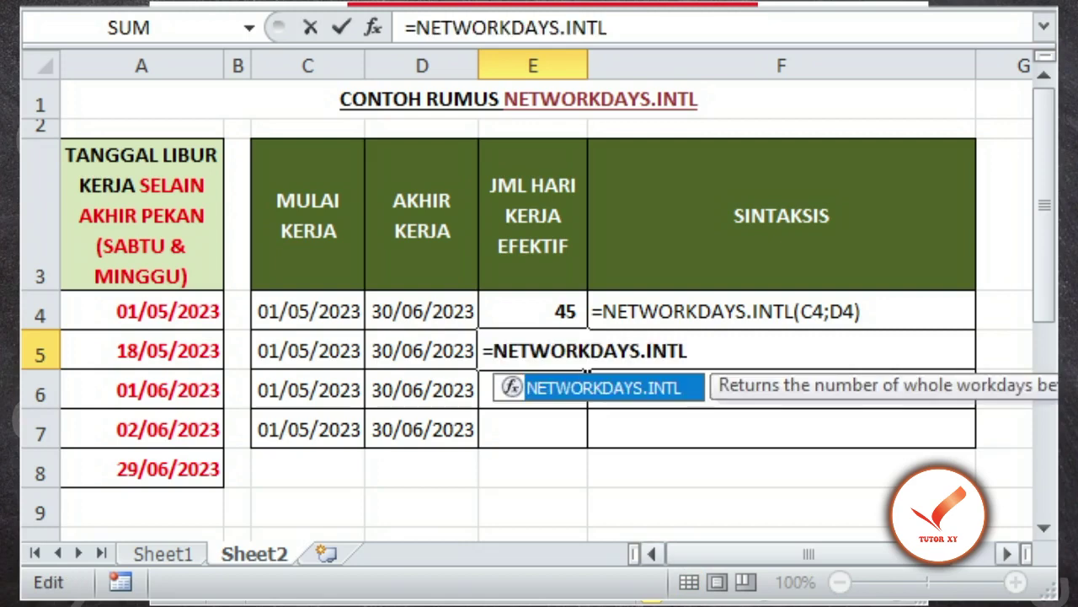
type("(")
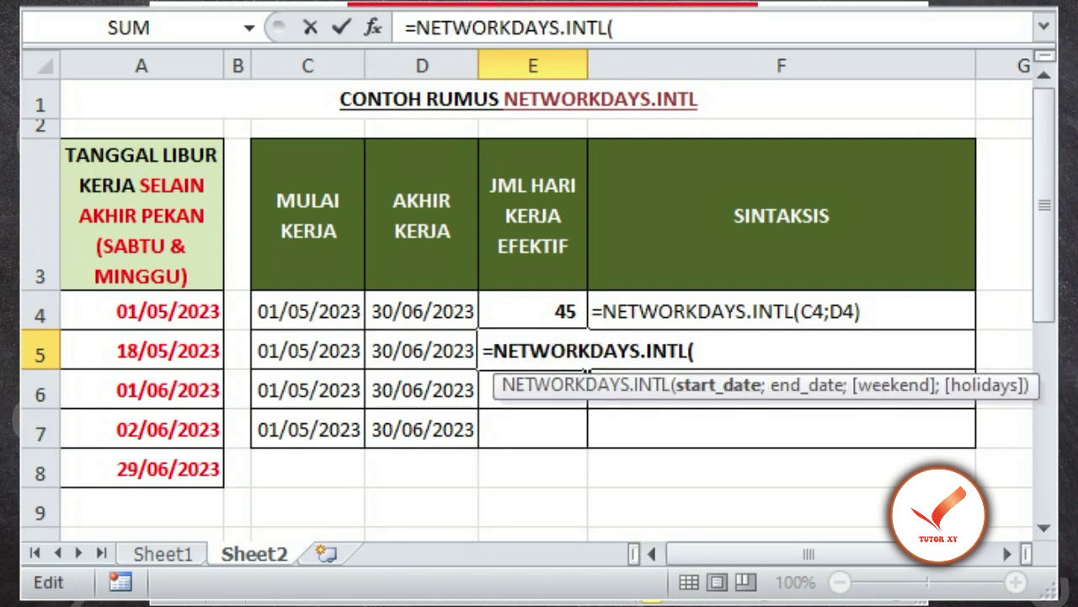
left_click(309, 351)
type(";")
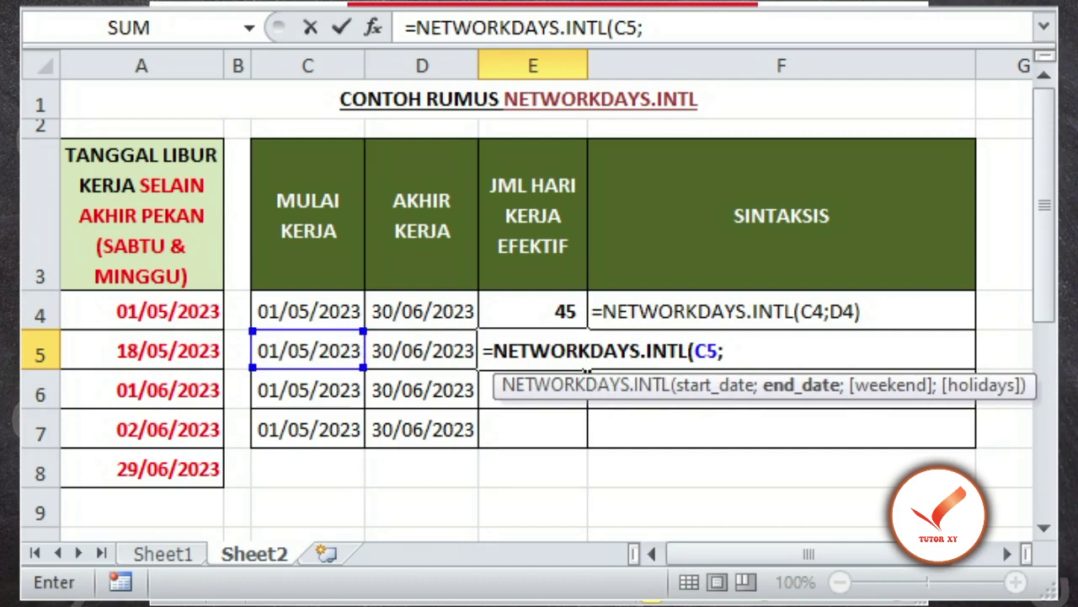
left_click(422, 350)
type(";")
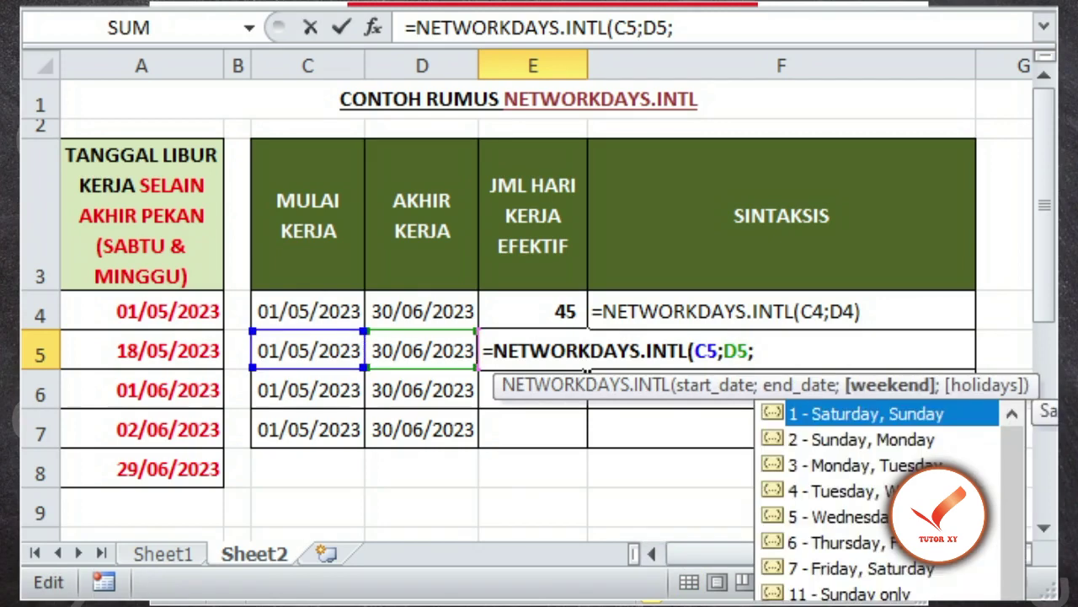
type("11)")
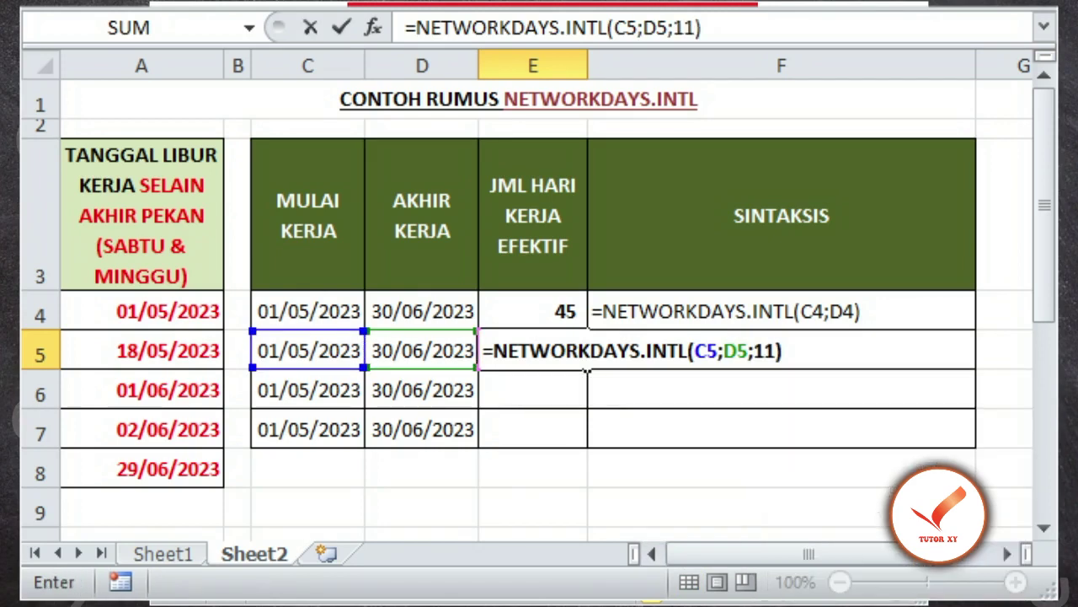
key("Return")
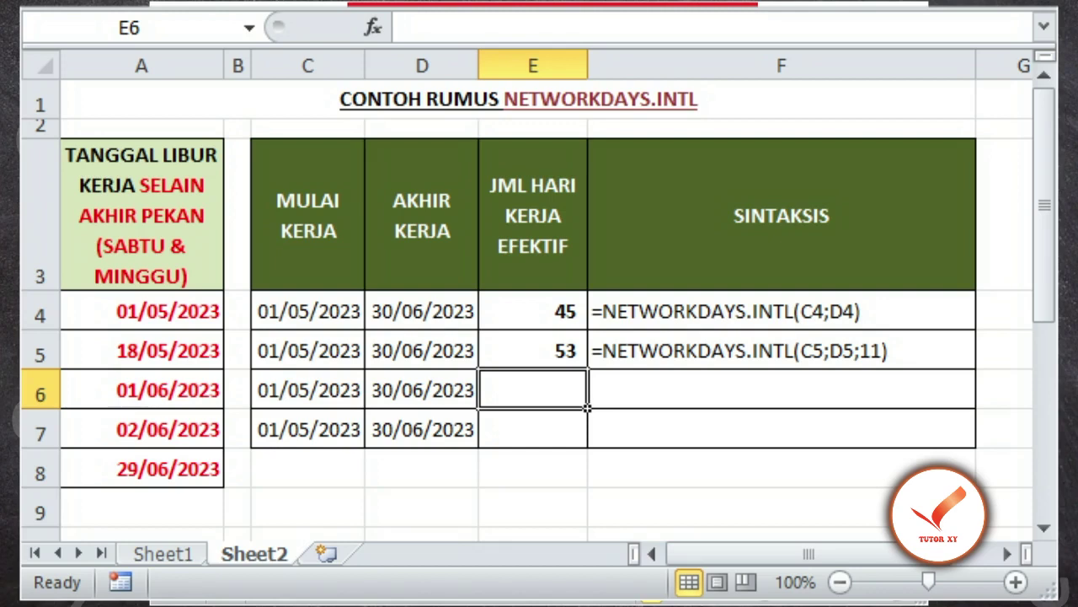
Enter =NETWORKDAYS.INTL(C6;D6;"0000011") in cell E6, using the text string to define Saturday and Sunday as days off
type("=")
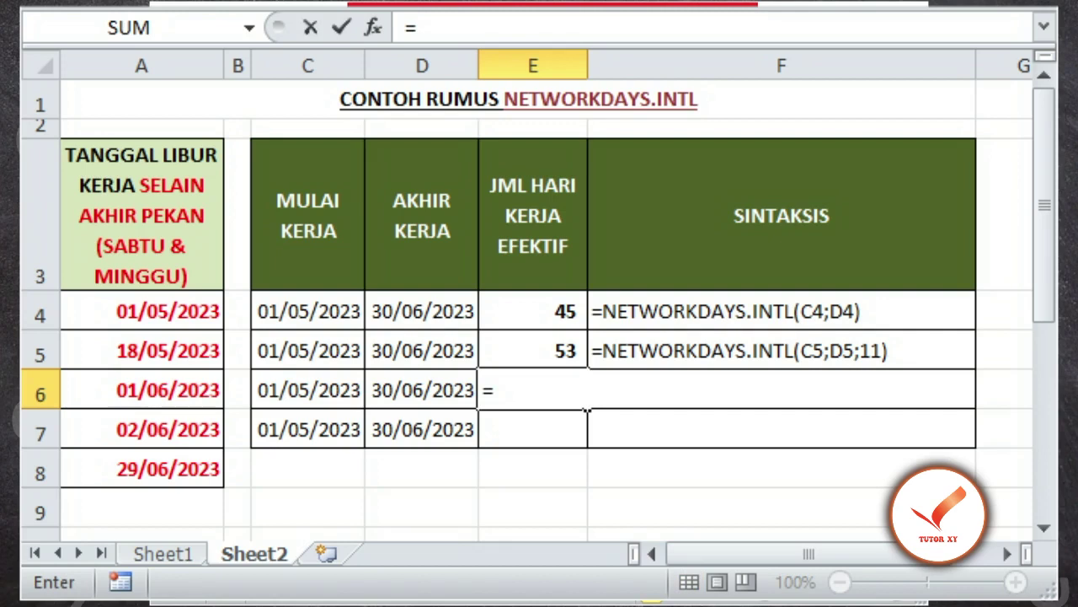
type("NETWORKDAYS.INTL")
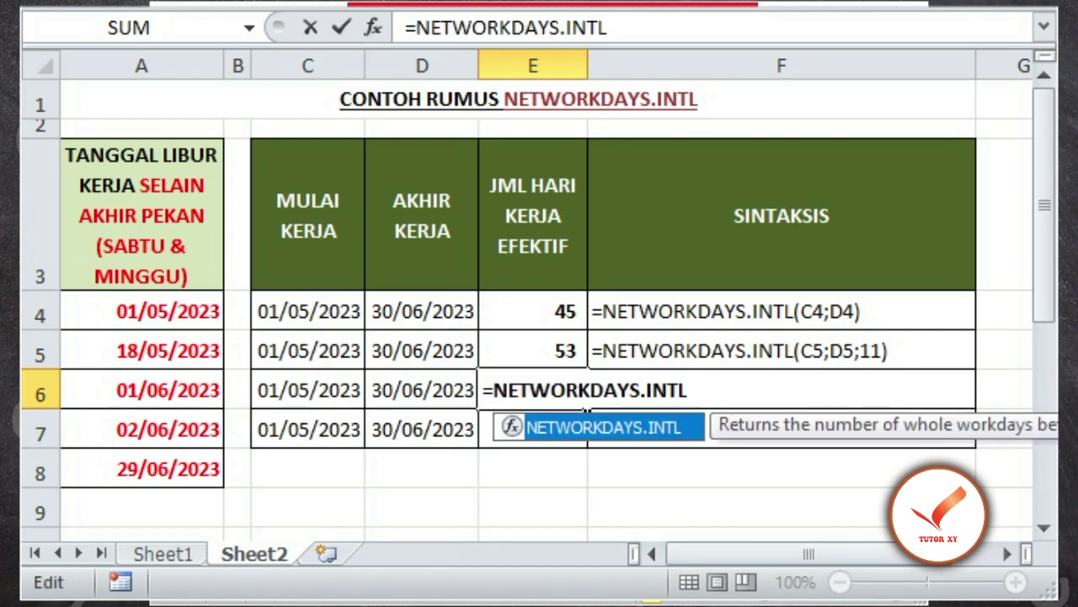
type("(")
left_click(307, 390)
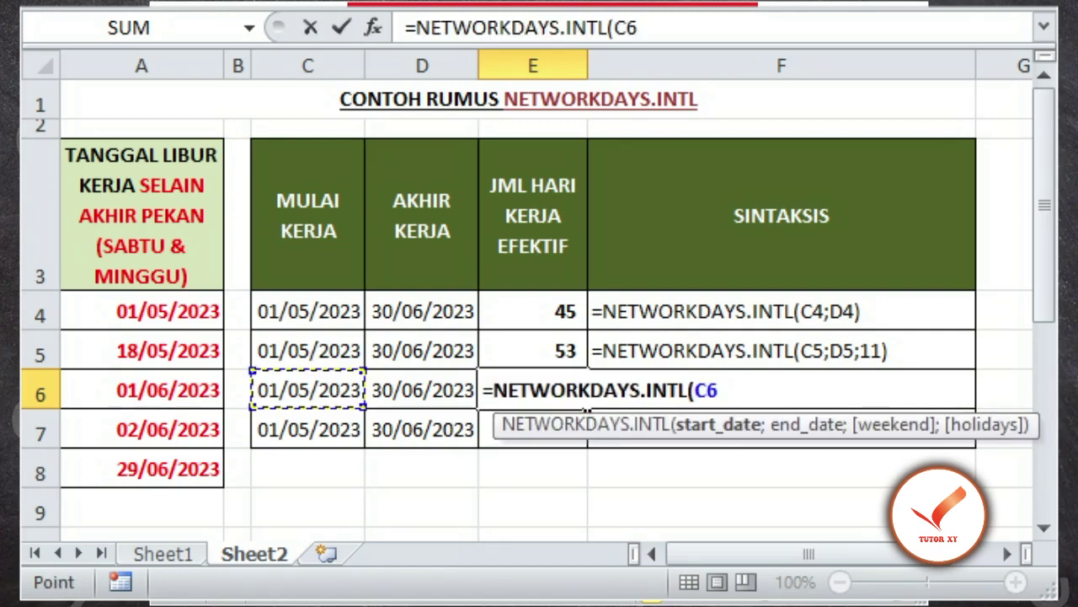
type(";")
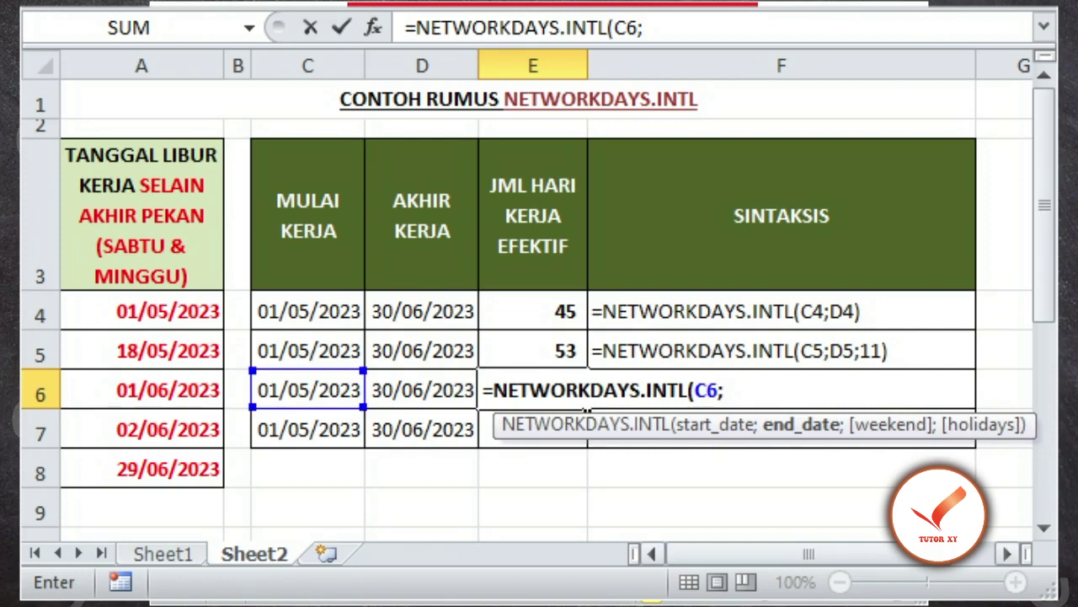
key("Left")
type(";")
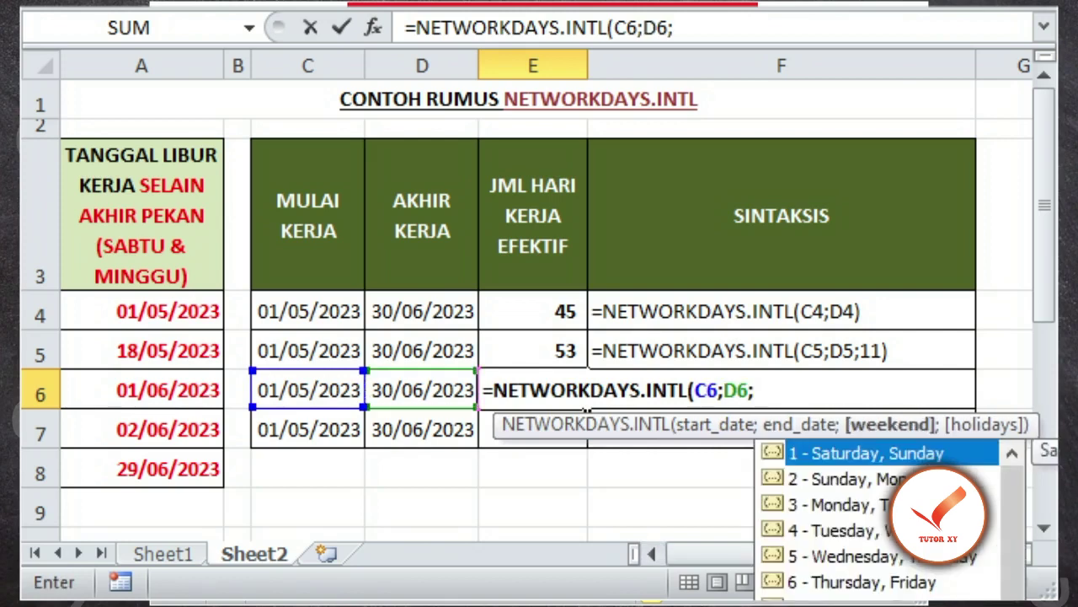
type("\"0000011")
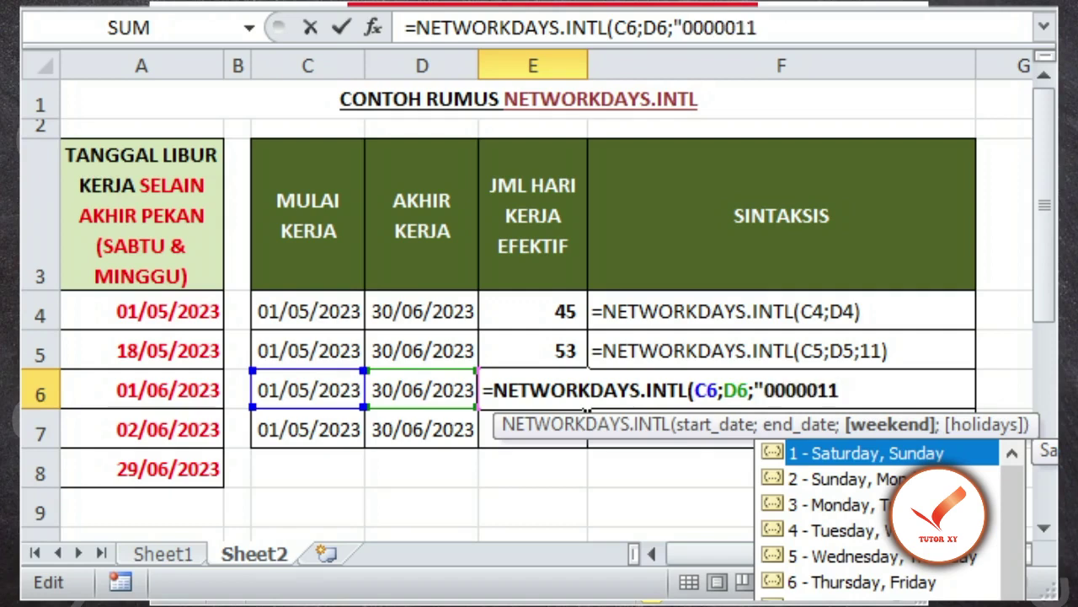
type("\")")
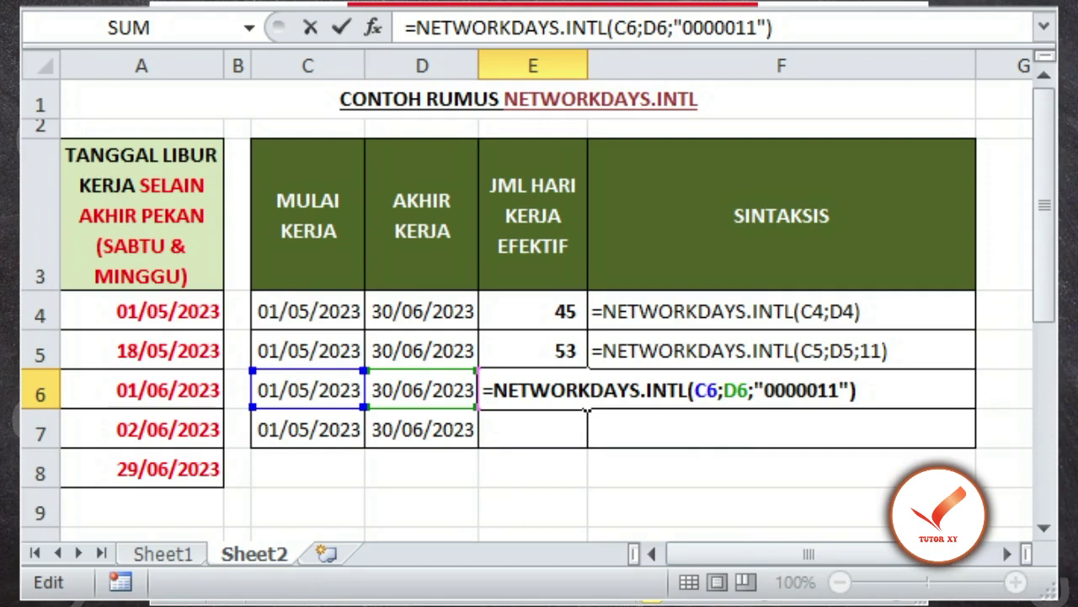
key("Return")
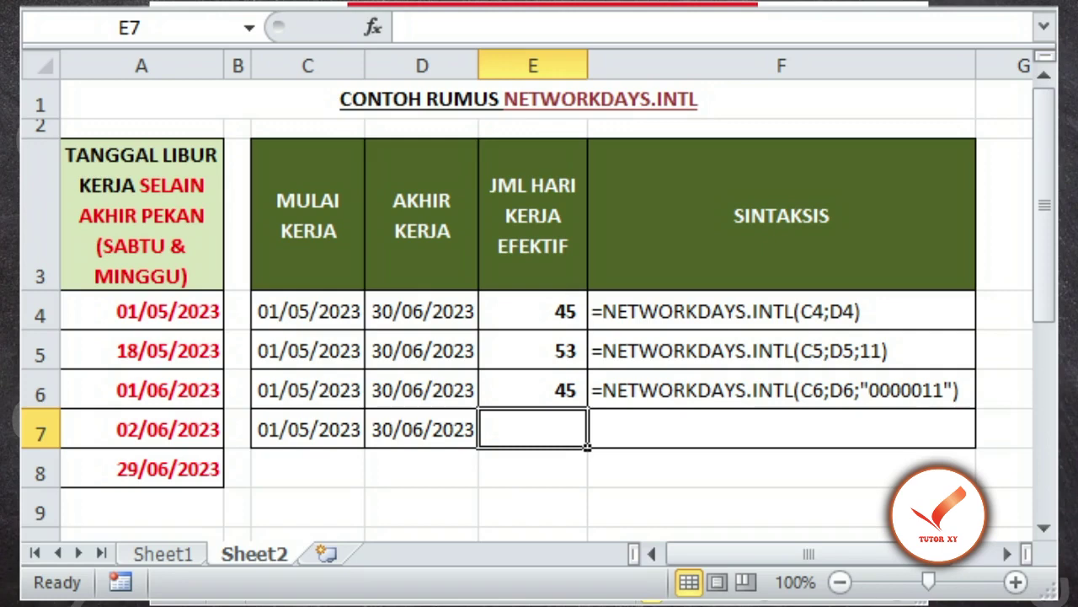
Enter =NETWORKDAYS.INTL(C7;D7;11;A4:A8) in cell E7 to exclude Sundays and the listed holiday dates
type("=NETWORKDAYS.INTL")
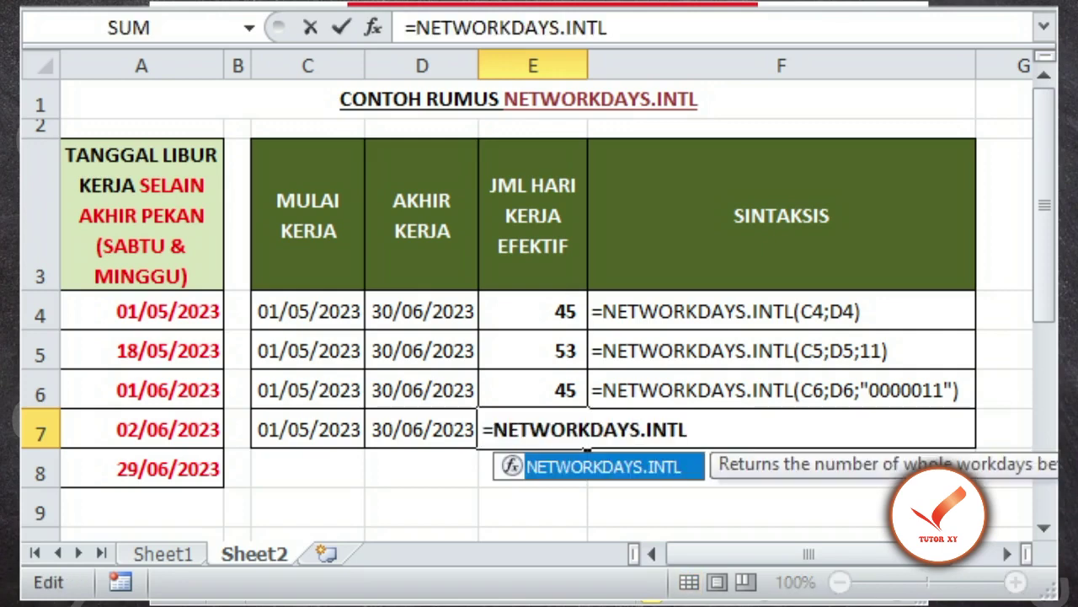
type("(")
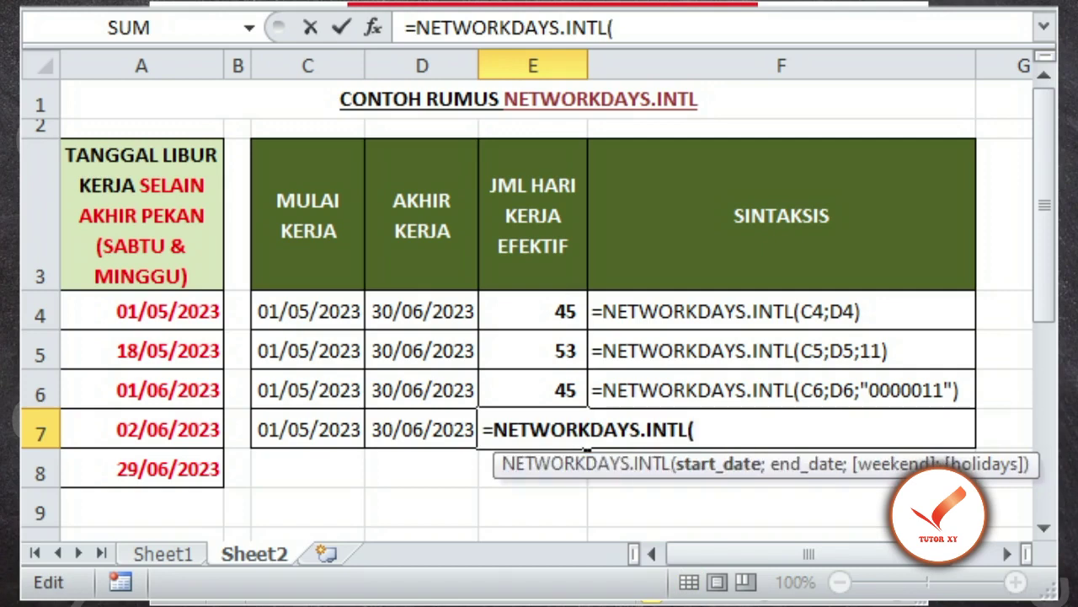
left_click(309, 430)
type(";")
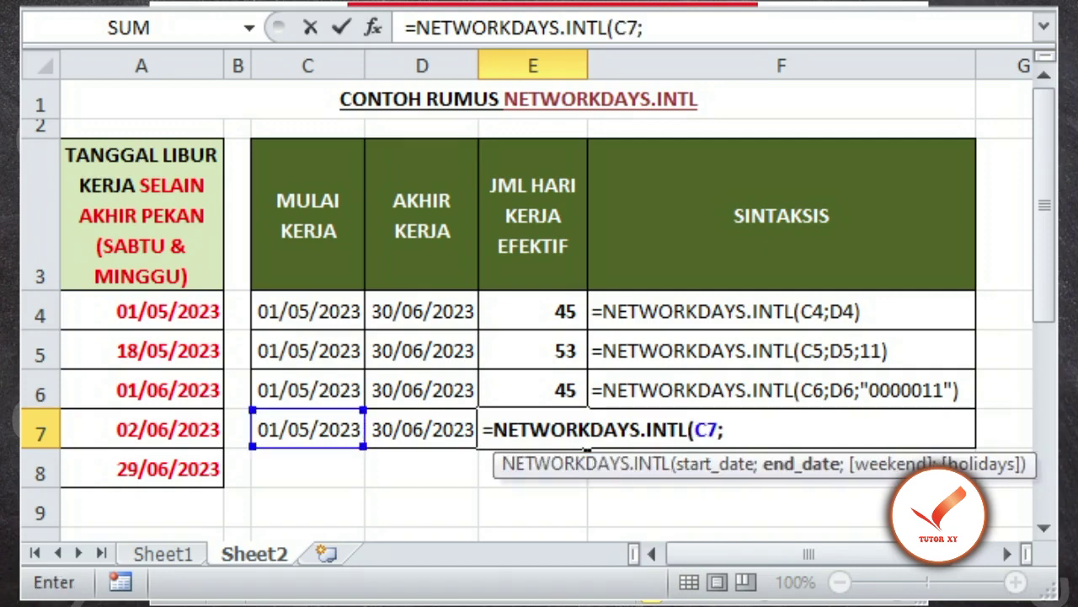
left_click(422, 429)
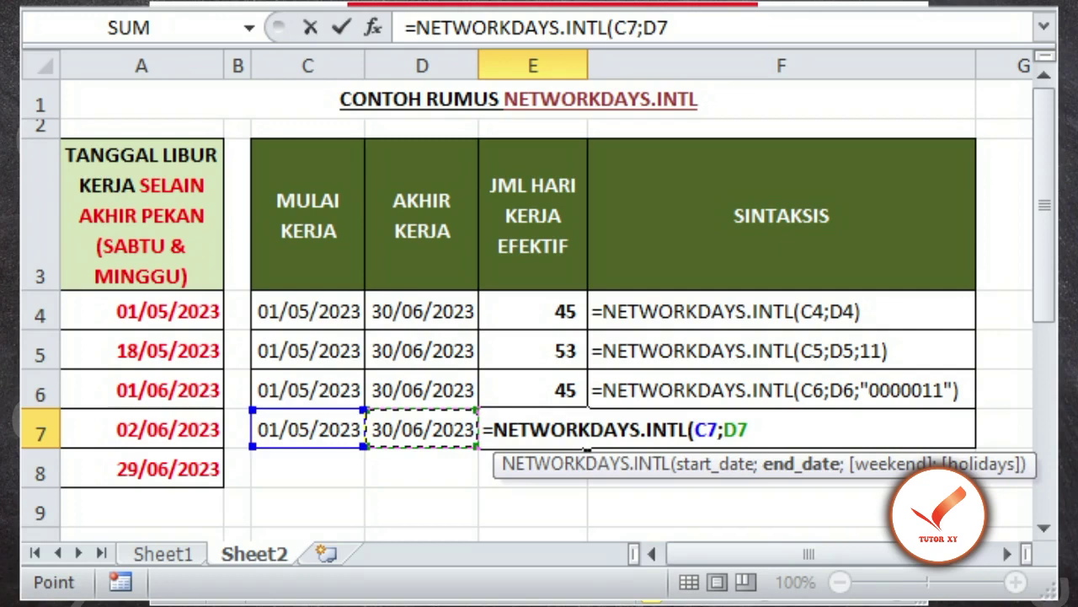
type(";11")
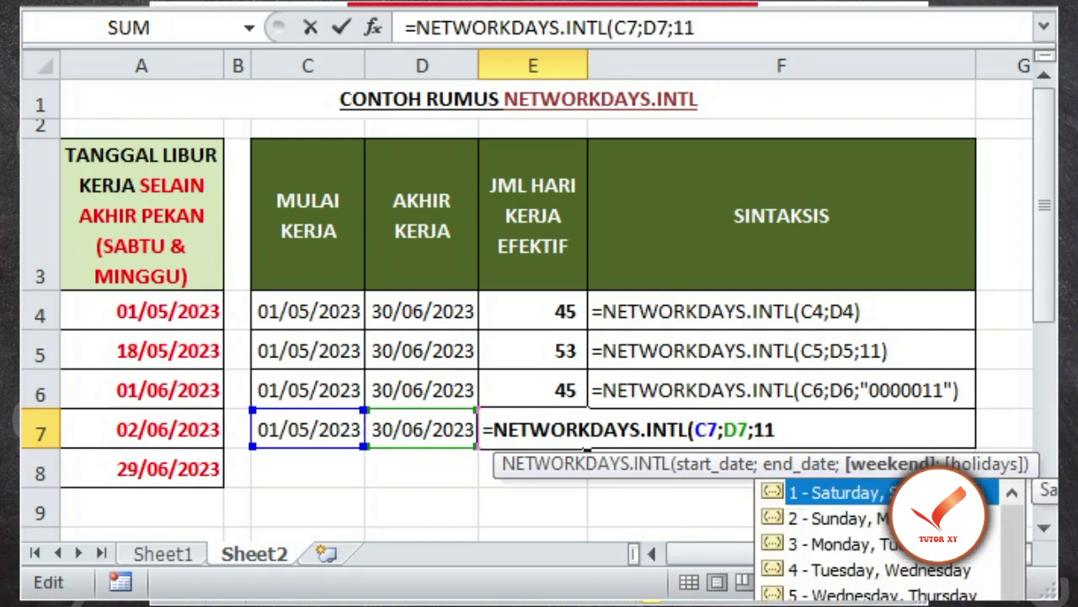
type(";")
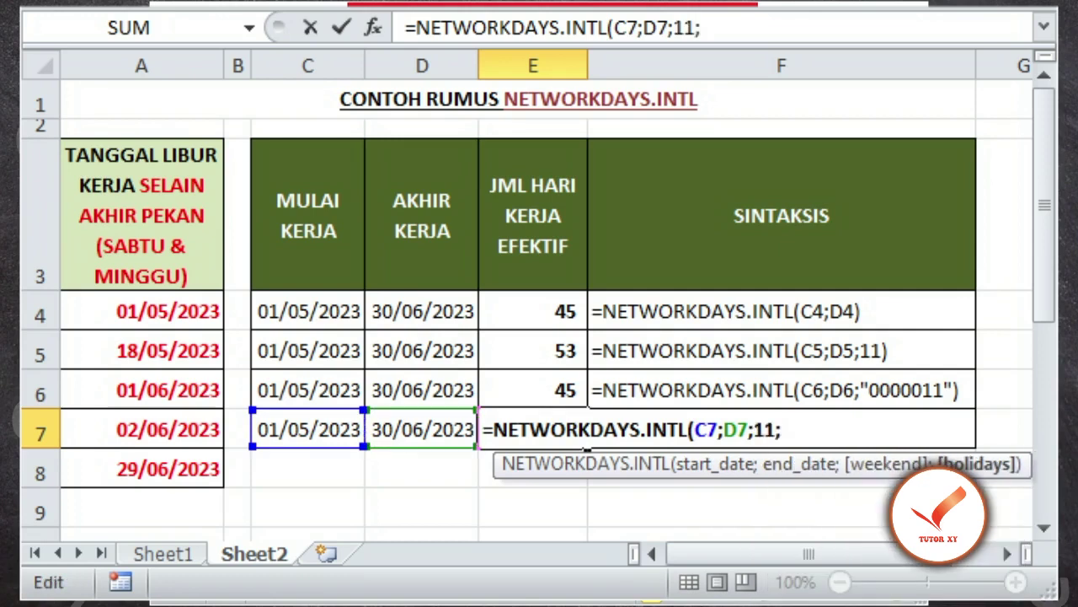
left_click_drag(141, 311, 141, 468)
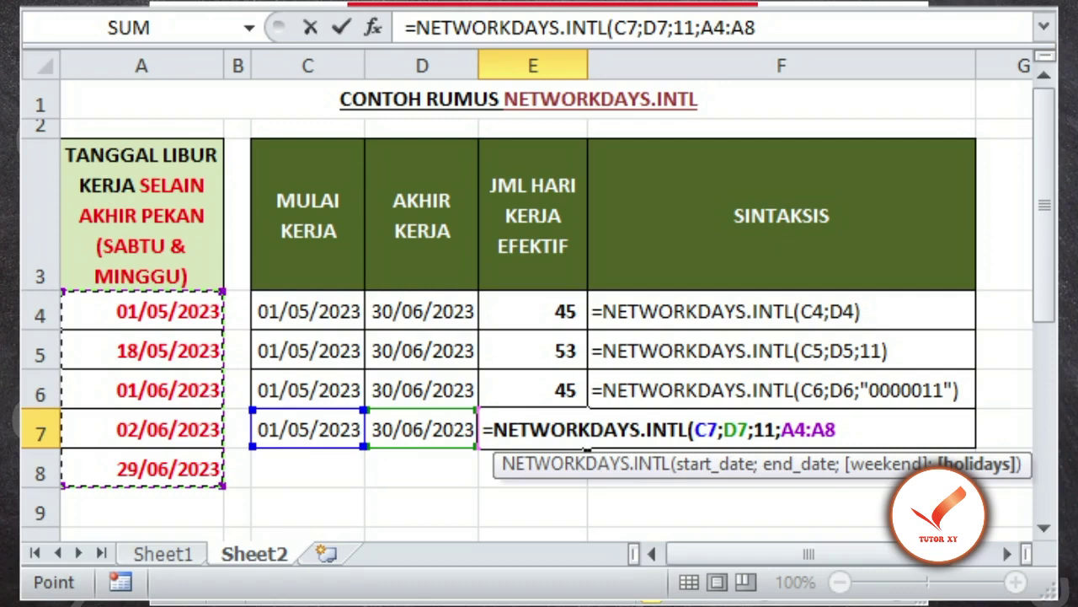
type(")")
key("Return")
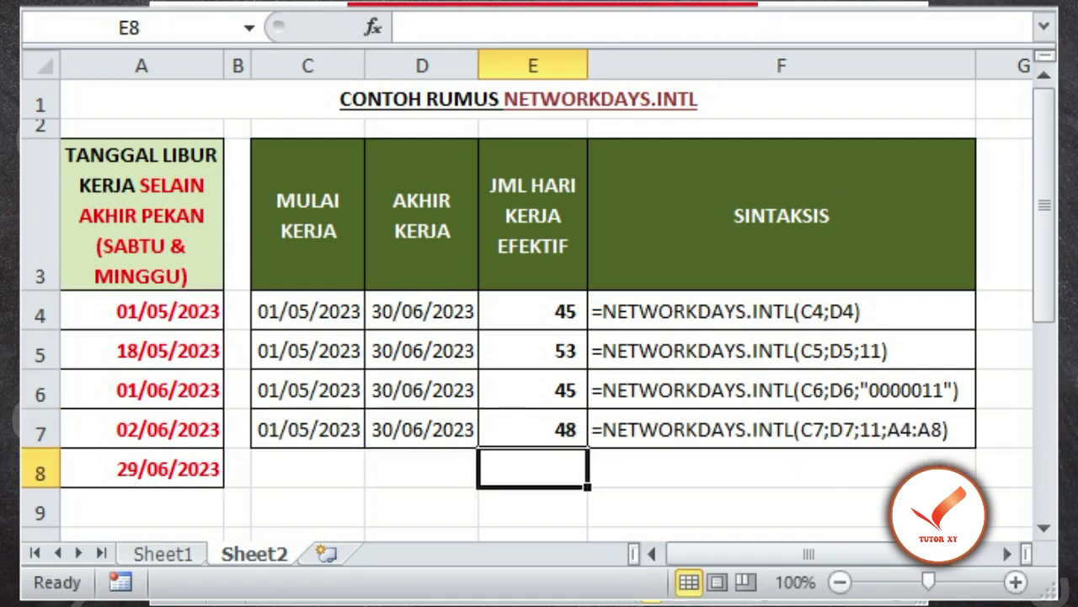